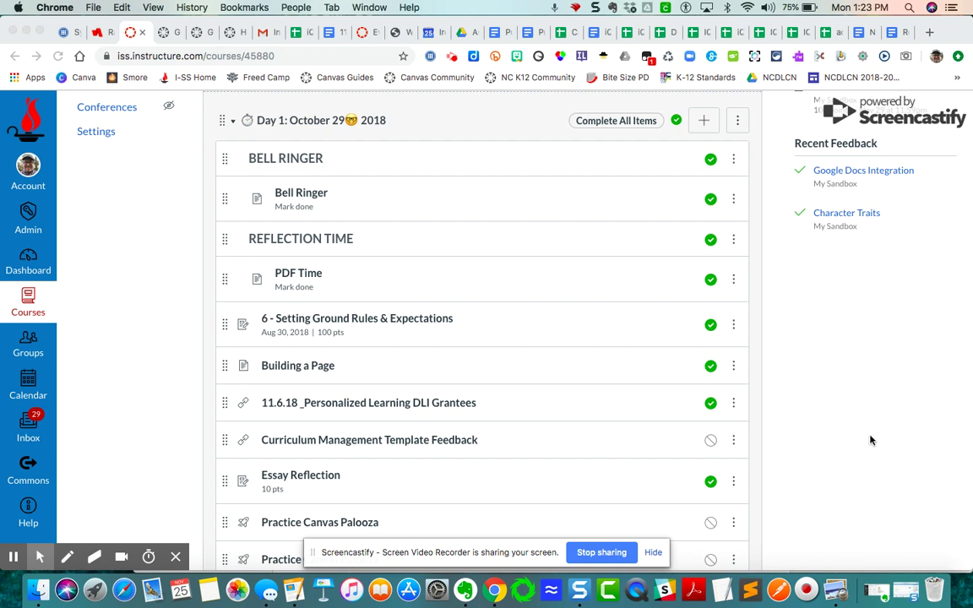
- Start adding a new assignment as an item in the "Day 1: October 29 2018" module
scroll(871, 440, up, 10)
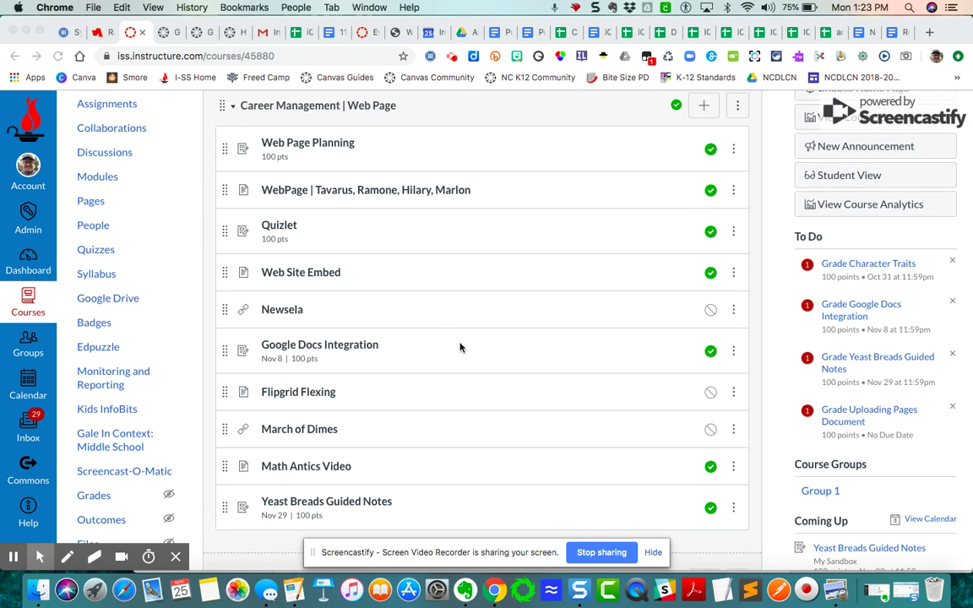
scroll(469, 387, down, 10)
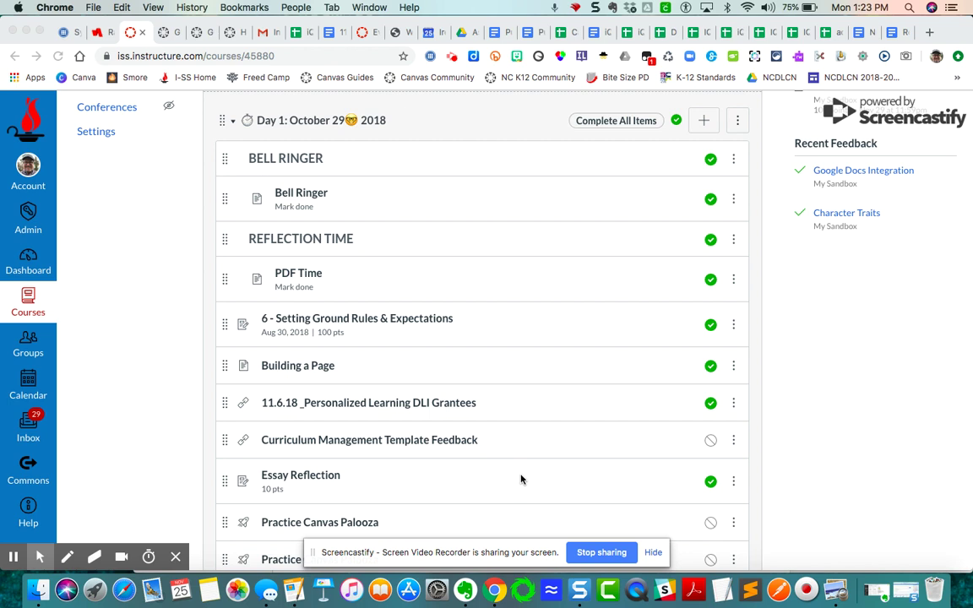
scroll(549, 478, down, 2)
scroll(549, 479, up, 2)
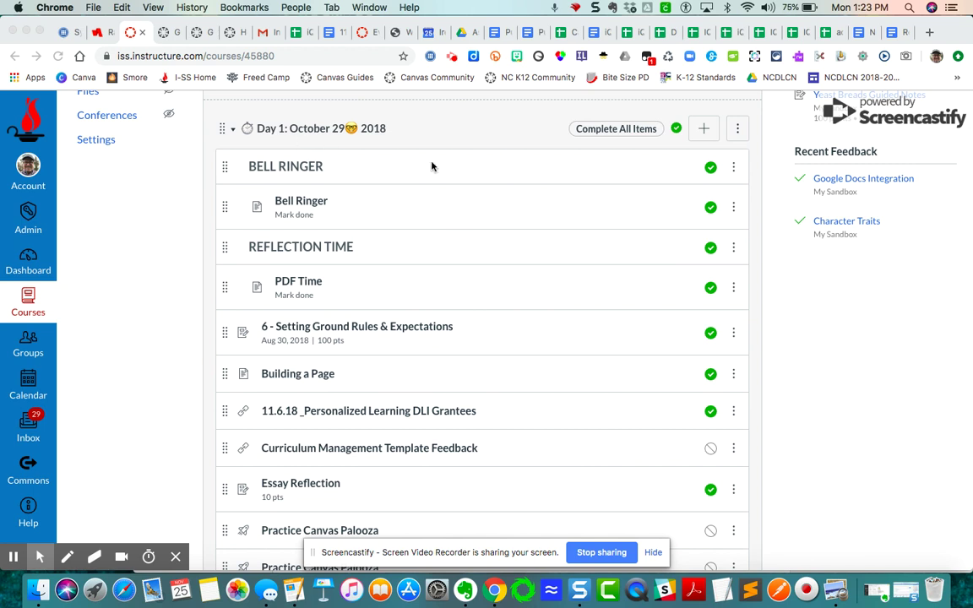
click(705, 130)
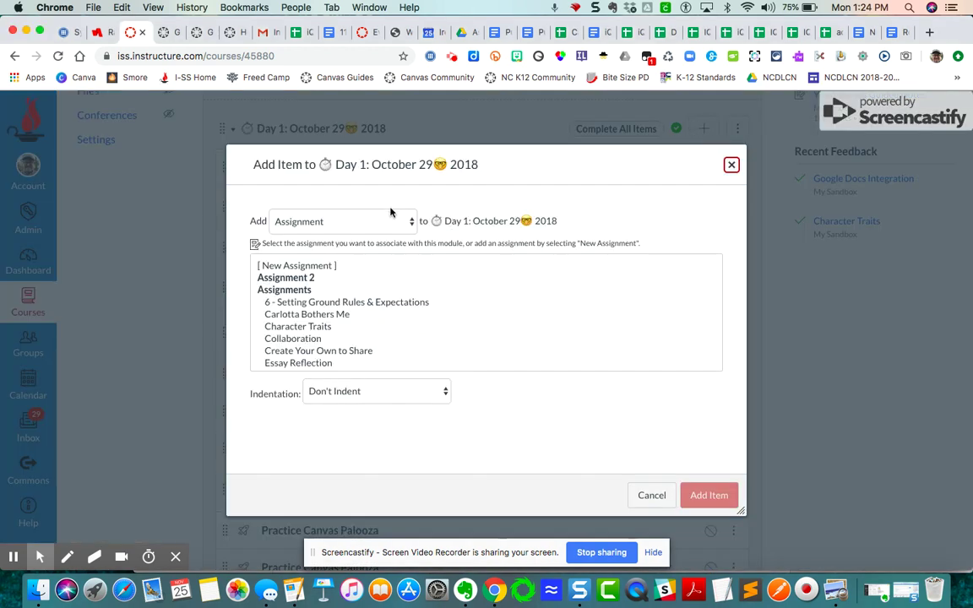
click(295, 265)
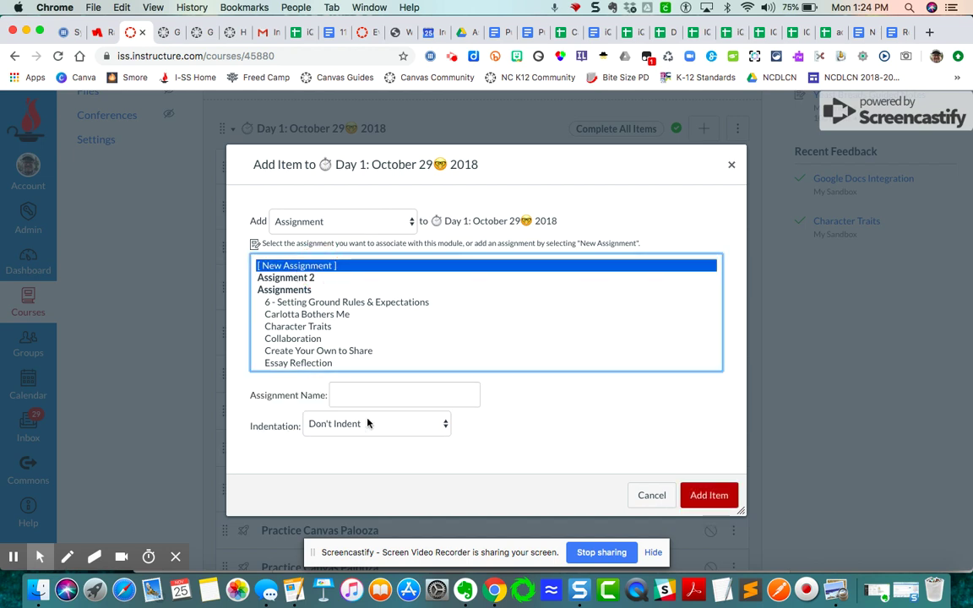
- Name the new assignment "Creating an Assignment with an Online Submission Type" and add it to the module without indentation
click(371, 392)
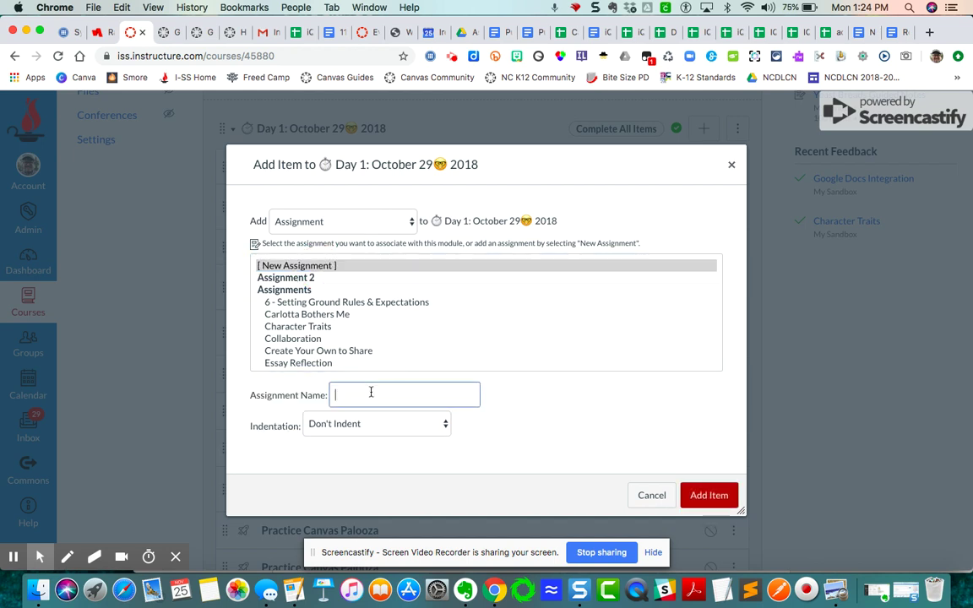
text(Cre)
key(BackSpace)
key(BackSpace)
key(BackSpace)
text(ating an Assignmen)
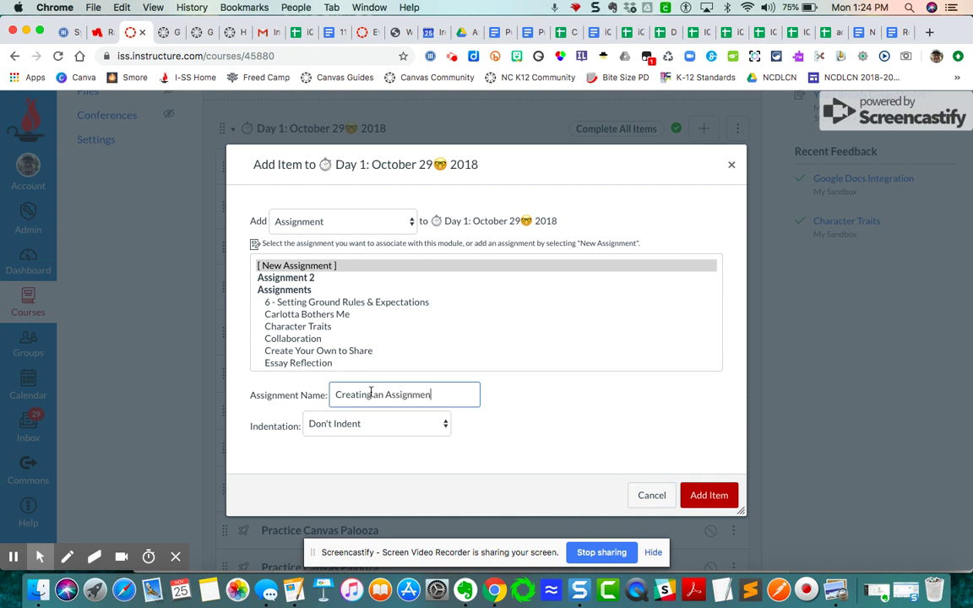
text(t with an Onli)
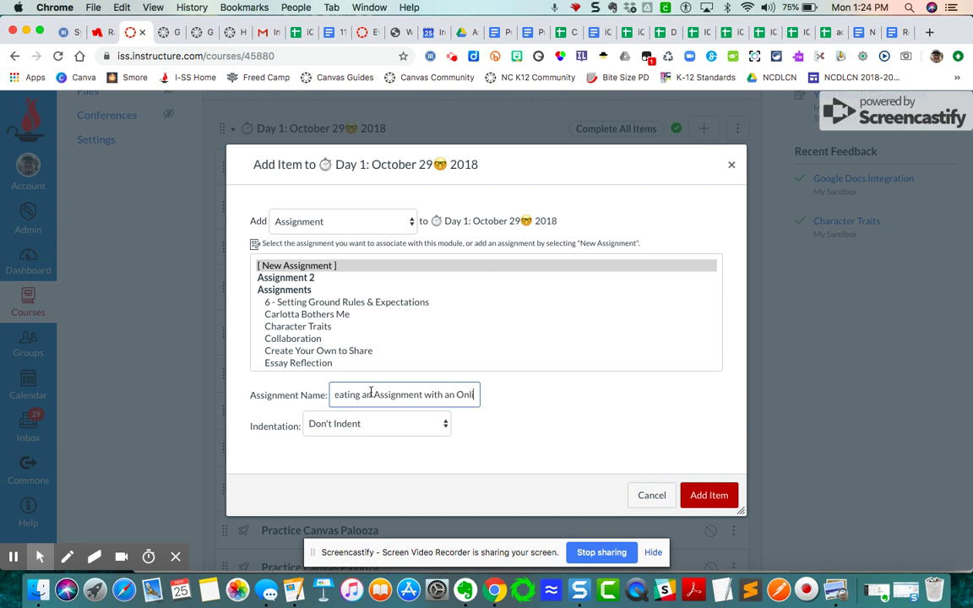
text(ne Submission)
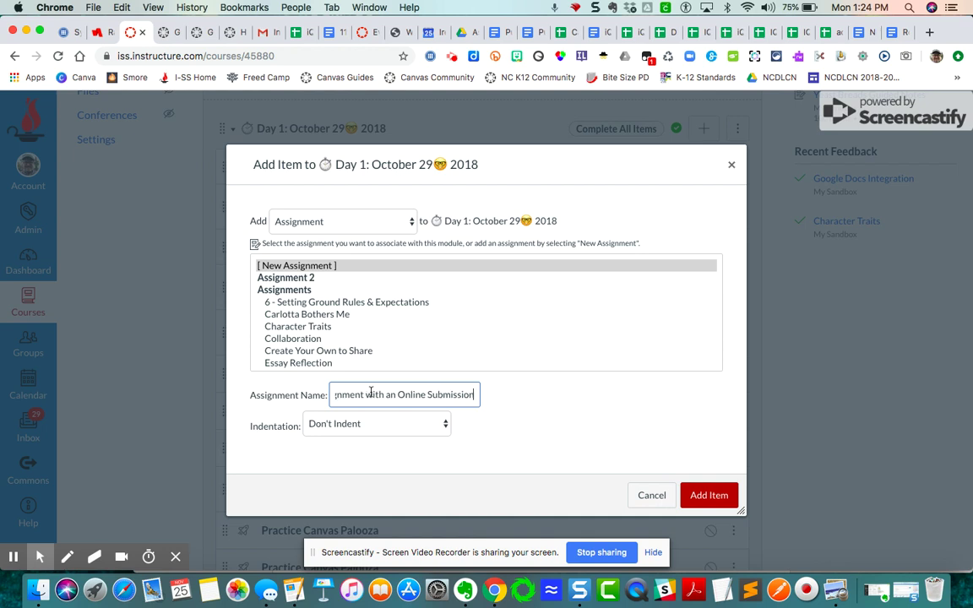
text( Type)
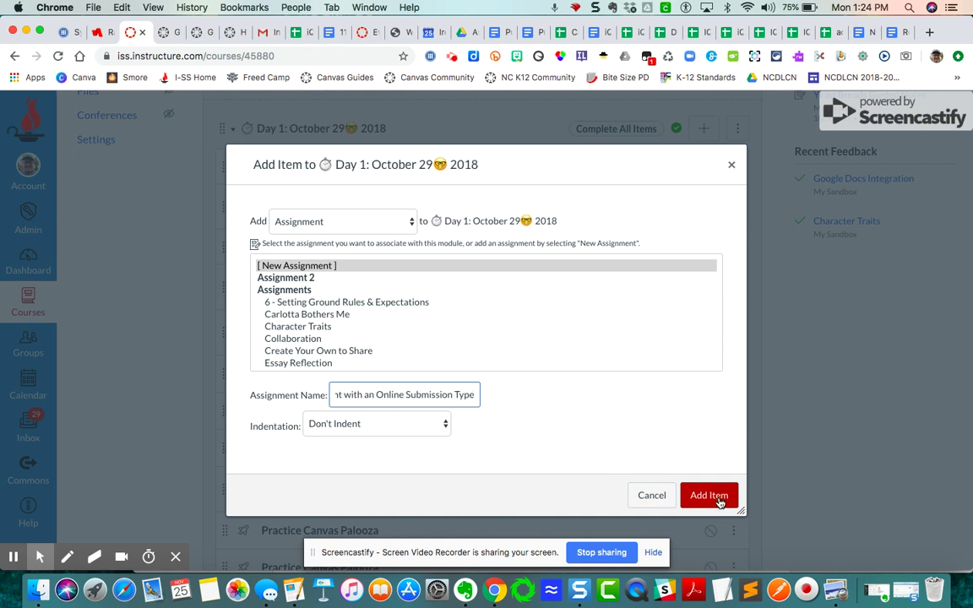
click(714, 498)
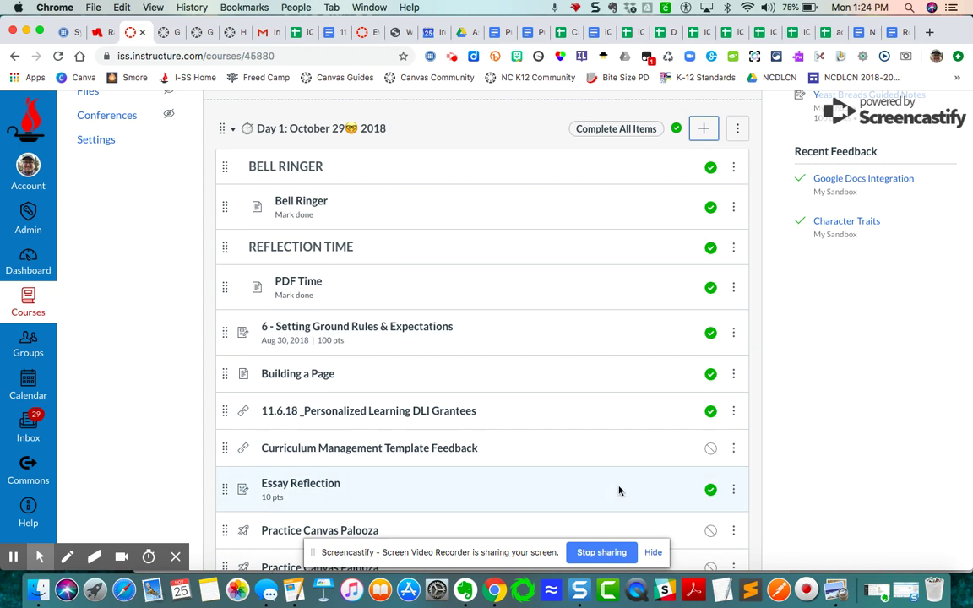
- Publish the "Creating an Assignment with an Online Submission Type" item at the end of the Day 1 module
scroll(614, 499, down, 3)
scroll(614, 506, down, 5)
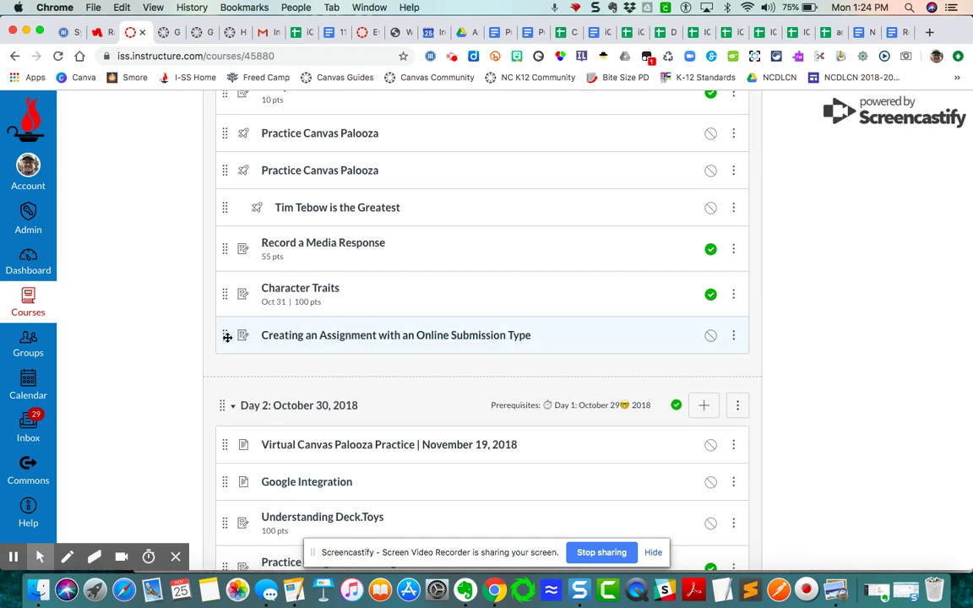
mouse_move(226, 336)
mouse_down()
mouse_move(229, 167)
mouse_move(228, 384)
mouse_move(233, 336)
mouse_up()
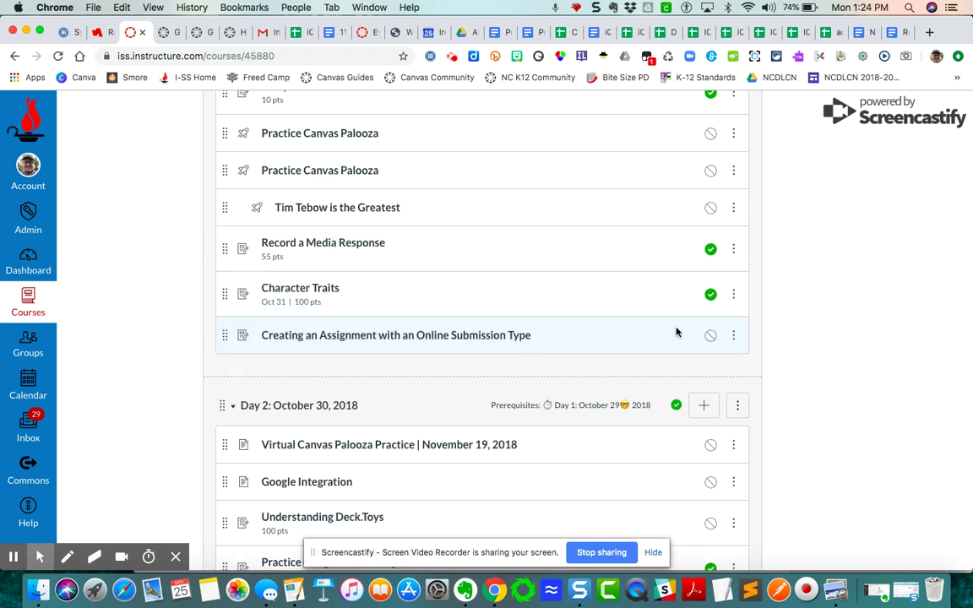
click(711, 339)
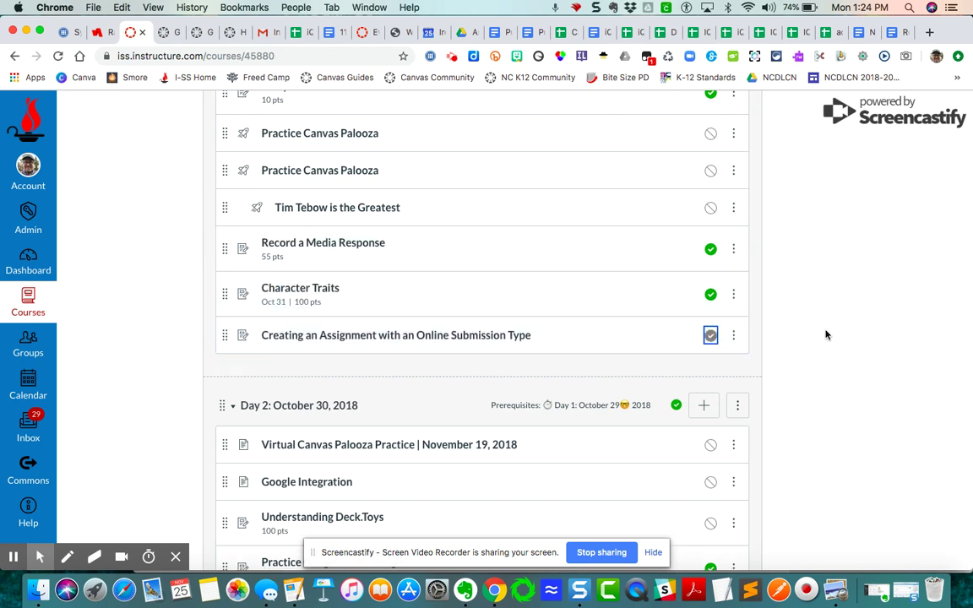
- Open the new assignment for editing and enter "Type your instructions here." as its description
click(403, 336)
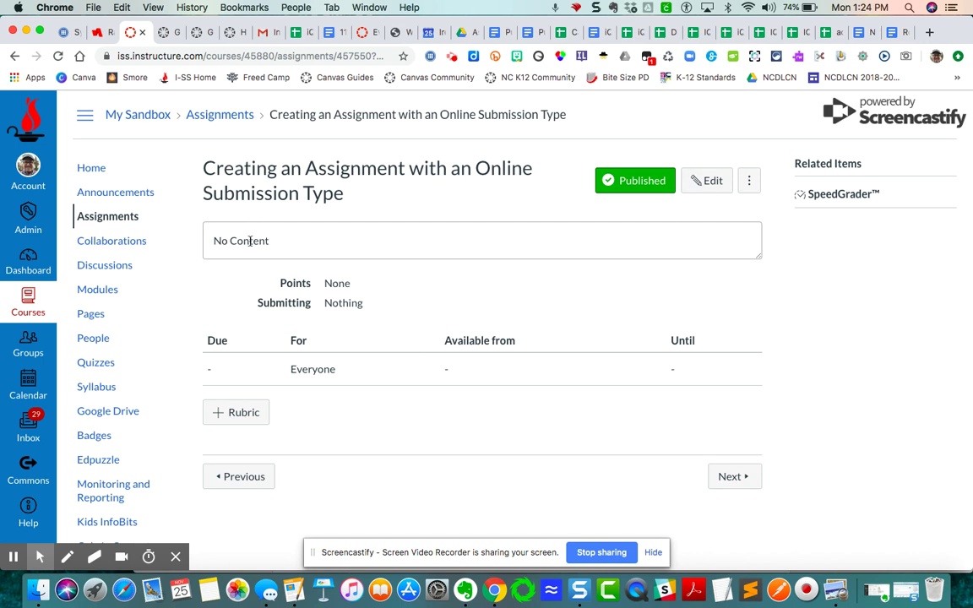
click(712, 180)
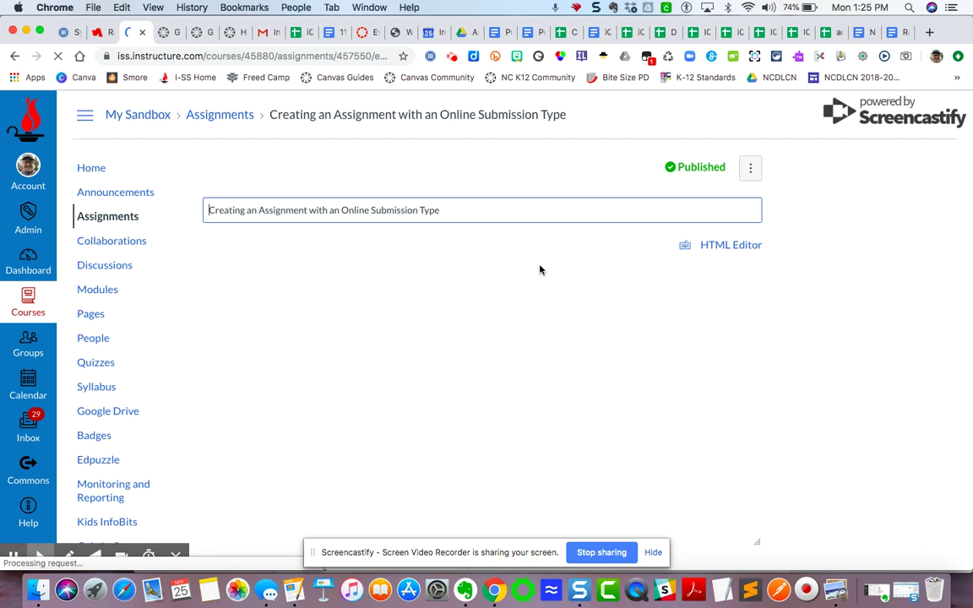
click(252, 313)
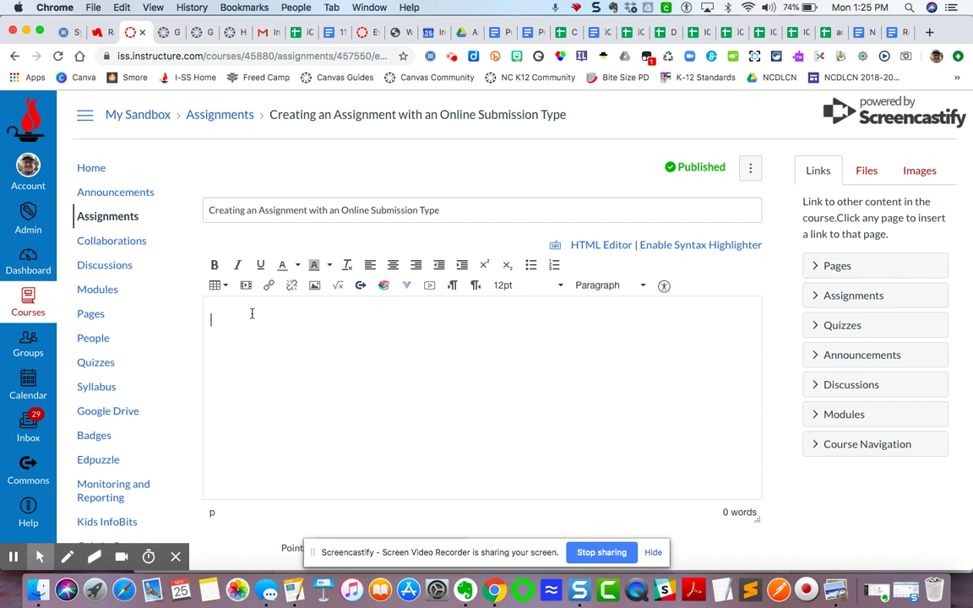
text(Type your instructions here.)
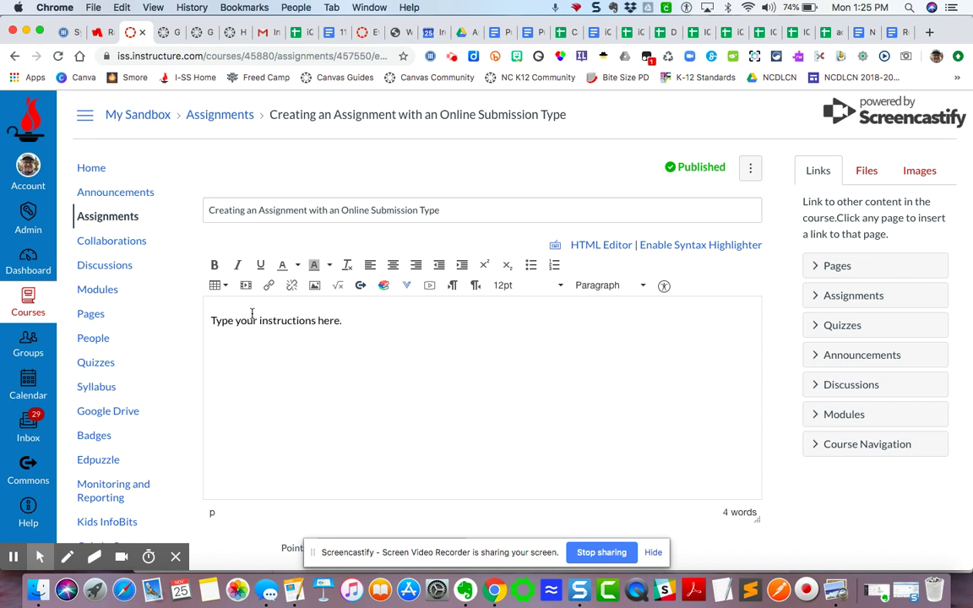
- Record a webcam media comment of about 11 seconds for the assignment description
scroll(460, 346, down, 1)
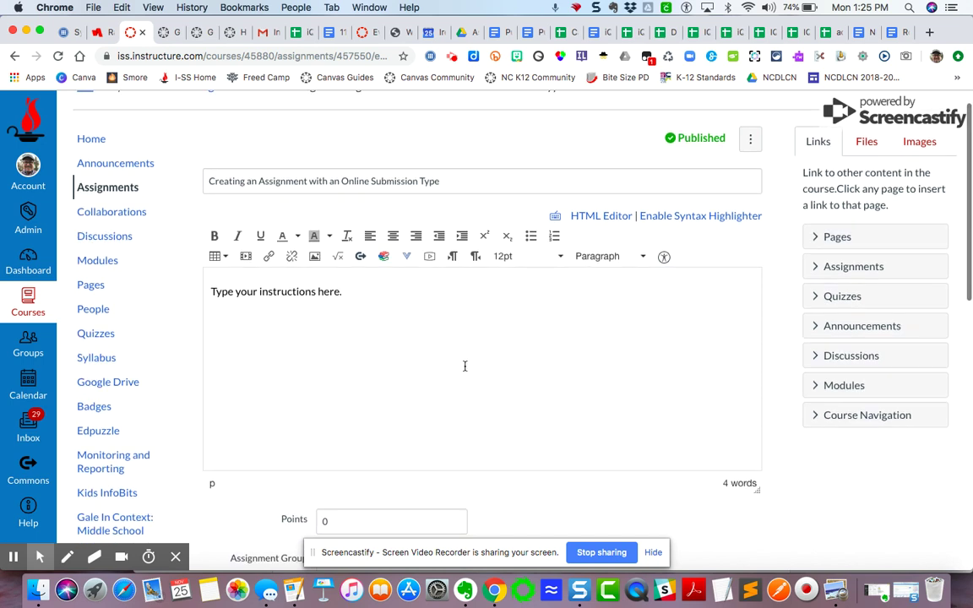
scroll(468, 369, down, 2)
scroll(467, 369, up, 1)
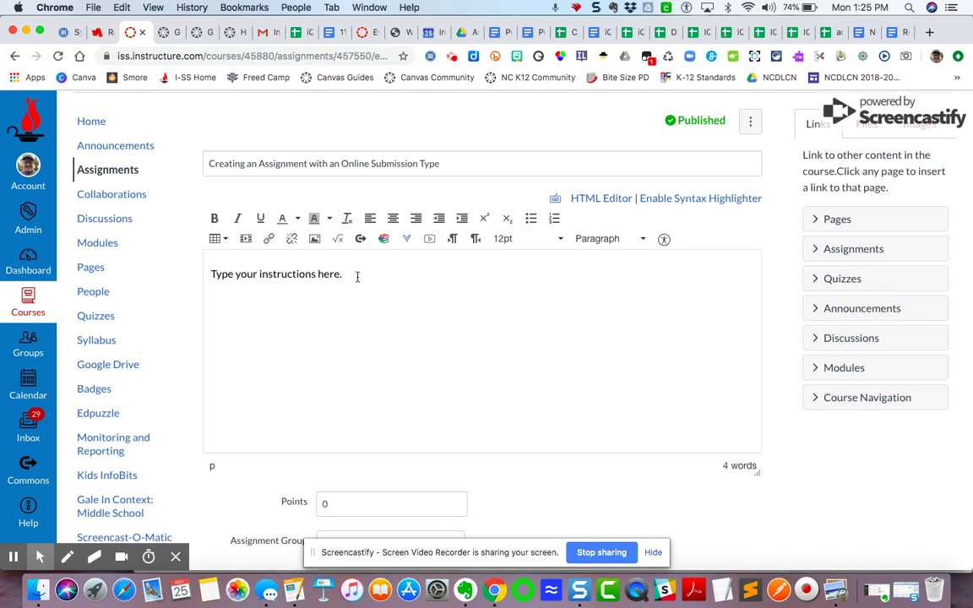
click(429, 238)
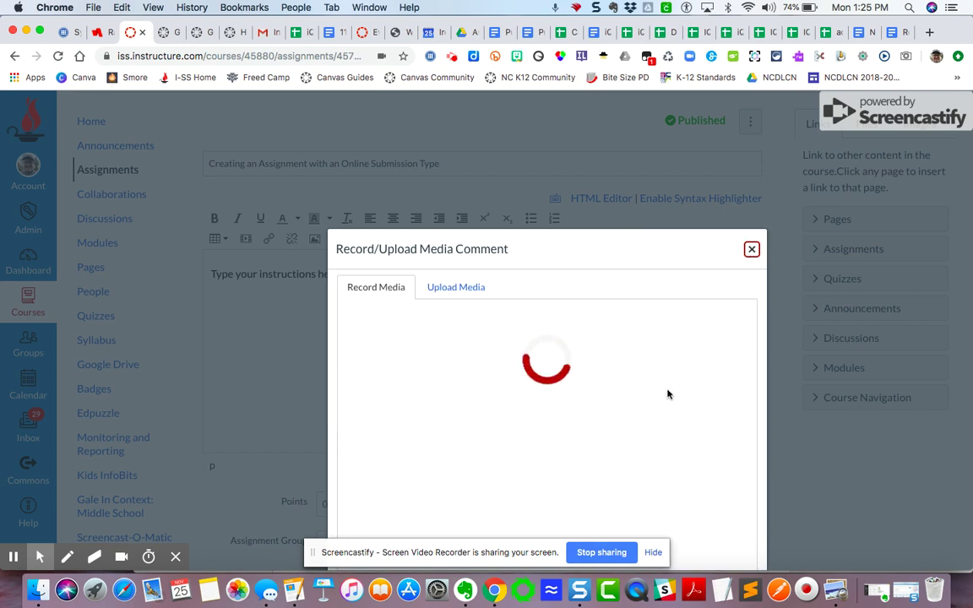
scroll(667, 394, down, 1)
scroll(666, 396, down, 2)
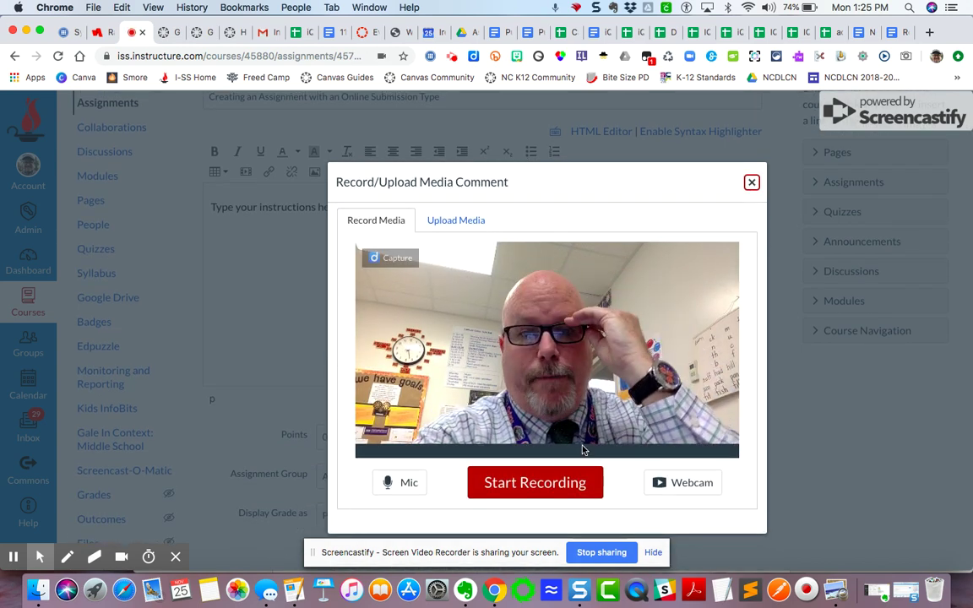
click(553, 482)
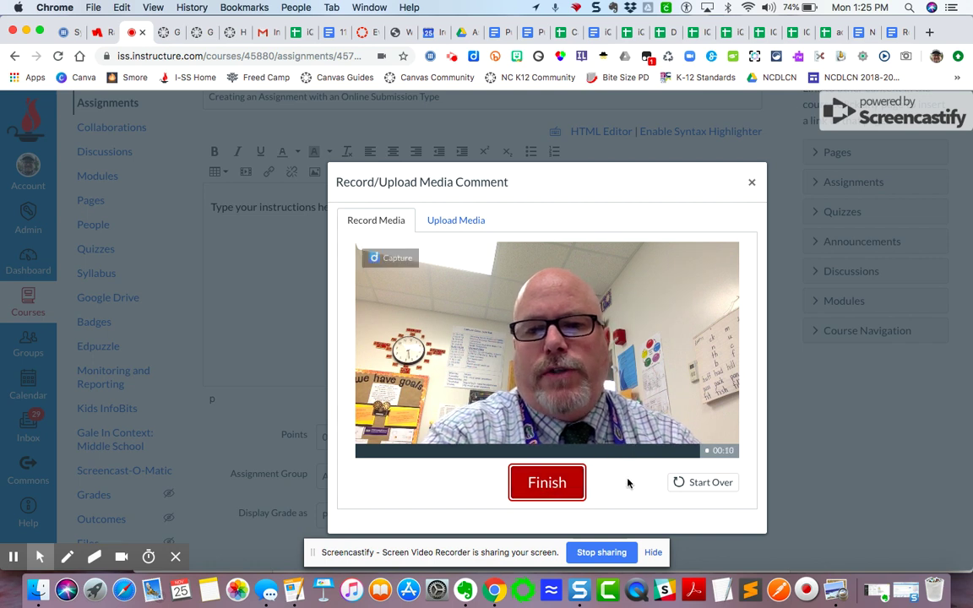
click(553, 483)
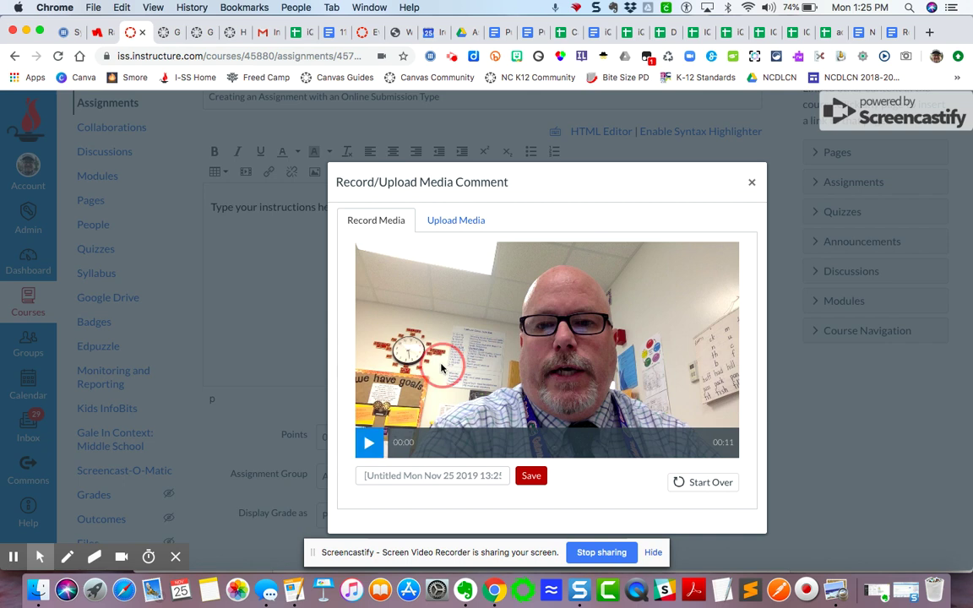
- Title the recording "Video Response" and save it into the assignment description
click(452, 474)
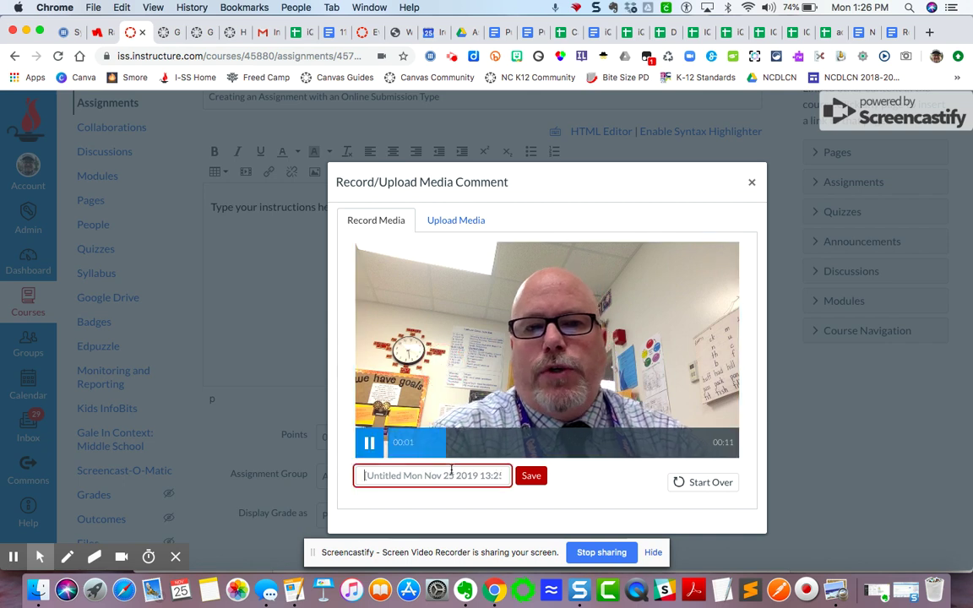
text(V)
key(BackSpace)
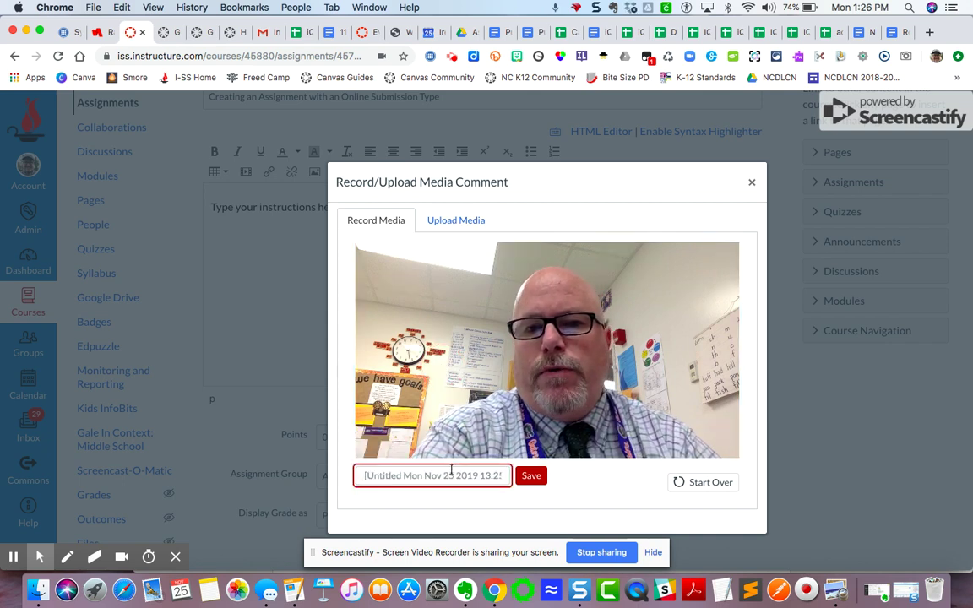
text(Video )
text(Response)
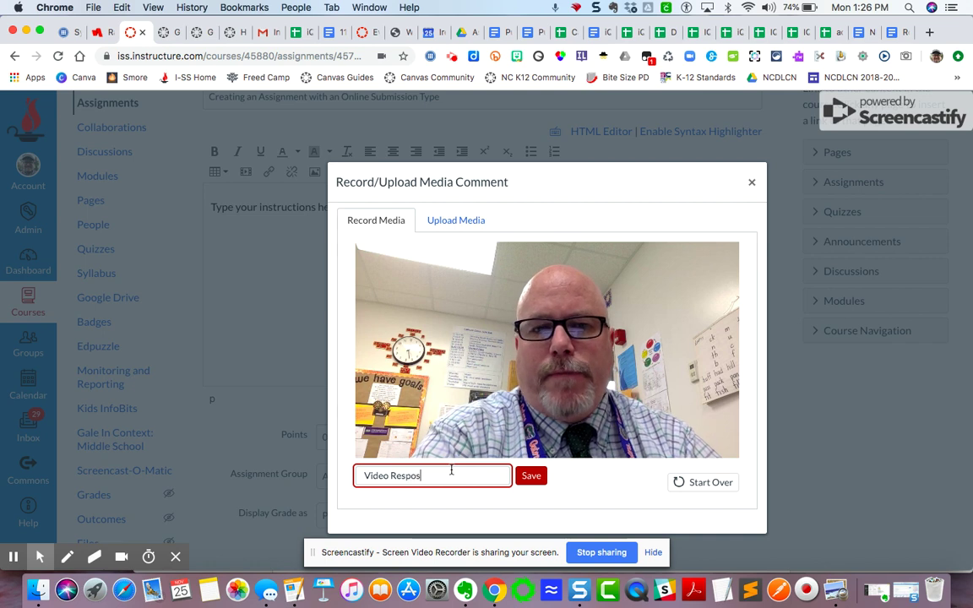
click(531, 478)
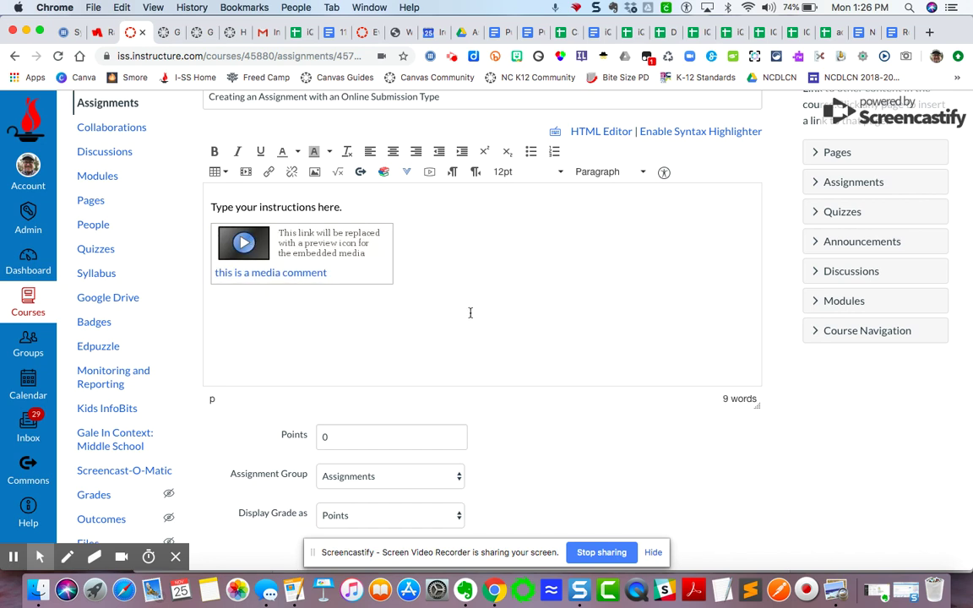
- Set the assignment's points to 100
scroll(471, 312, down, 3)
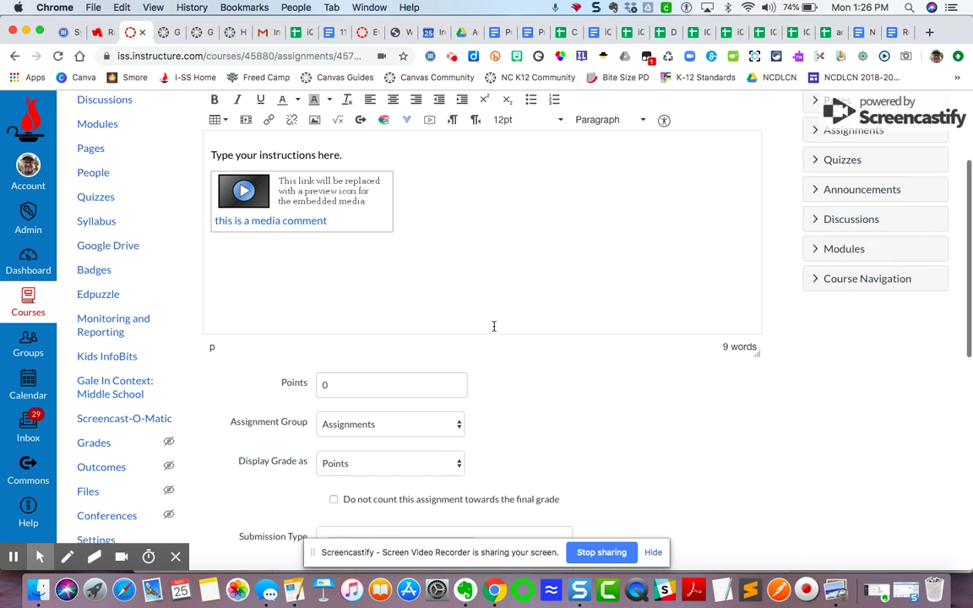
click(343, 312)
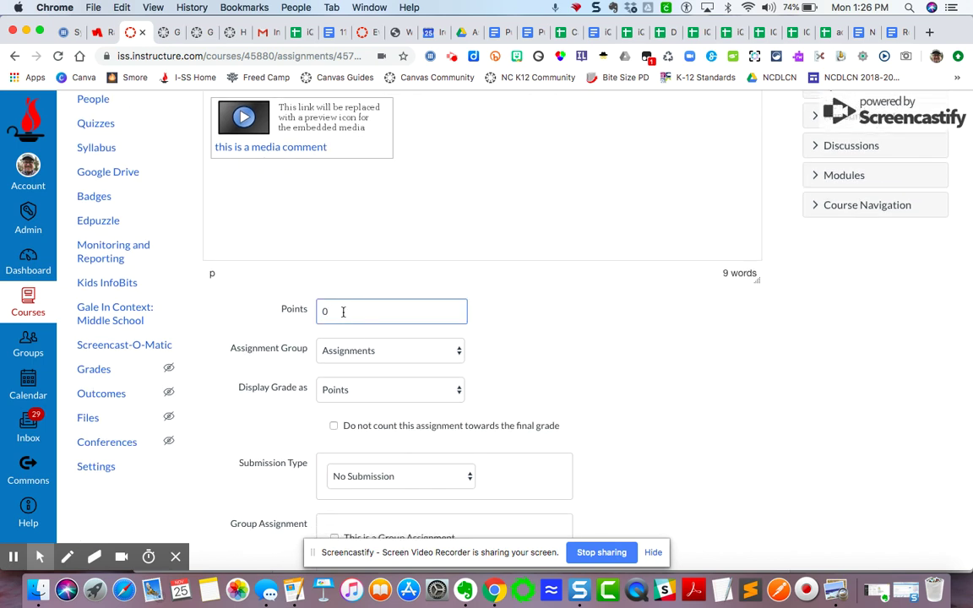
text(100)
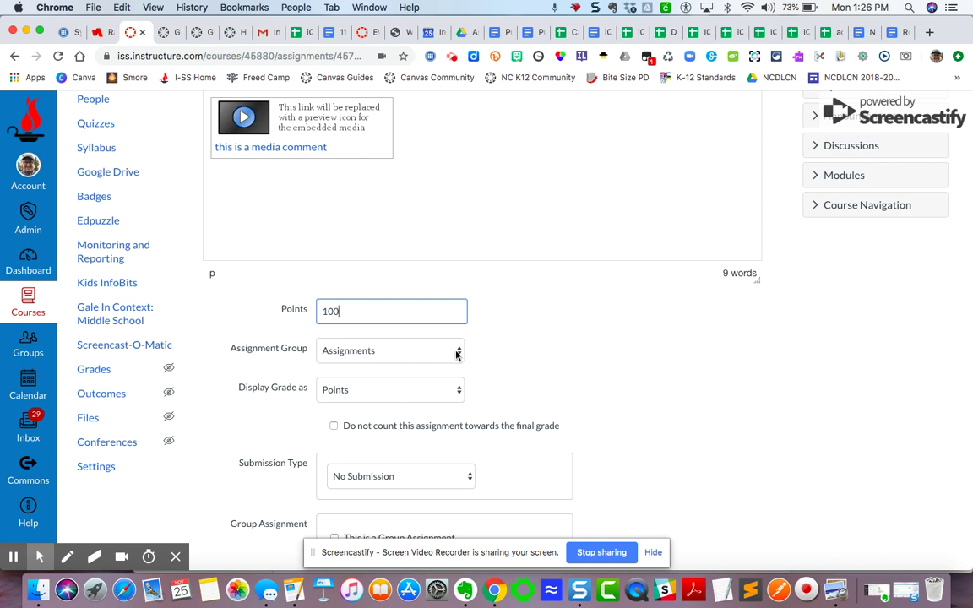
- Set the assignment's submission type to Online
scroll(475, 381, down, 4)
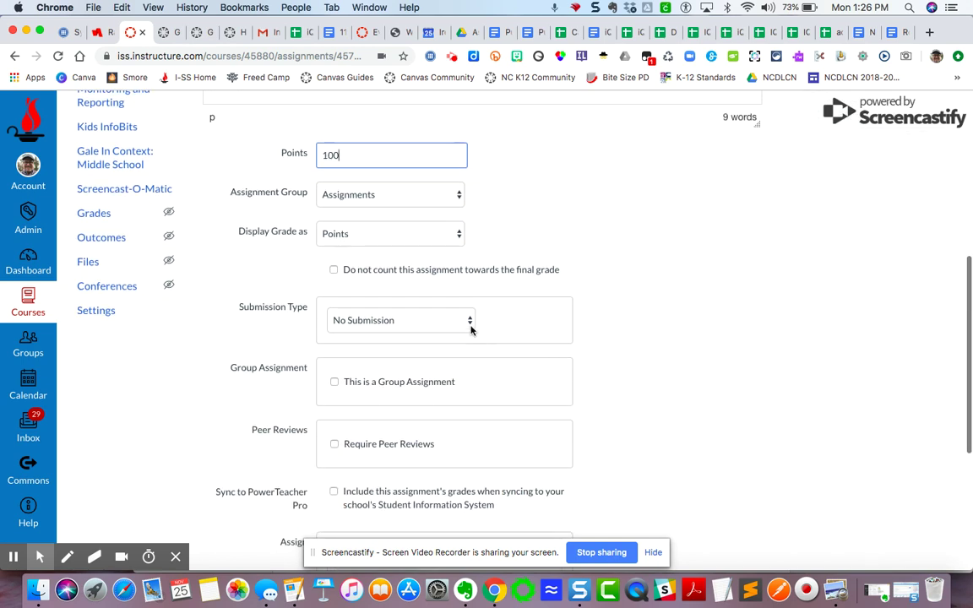
click(472, 323)
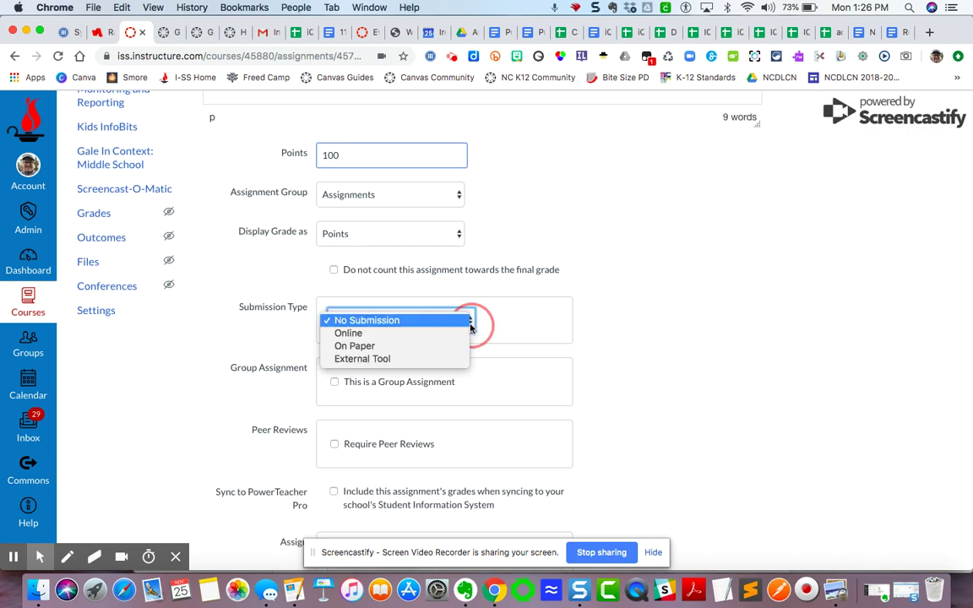
click(361, 335)
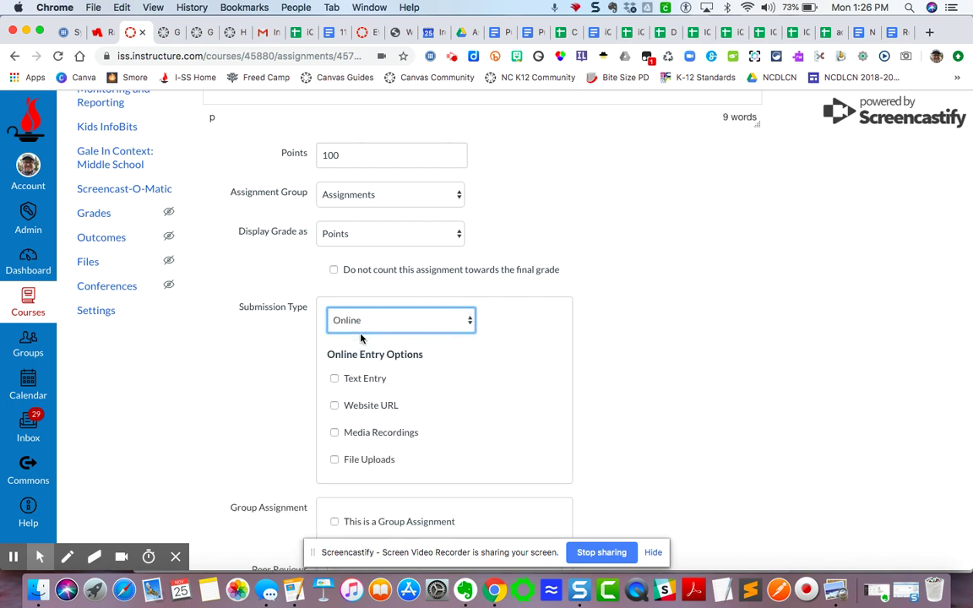
click(443, 321)
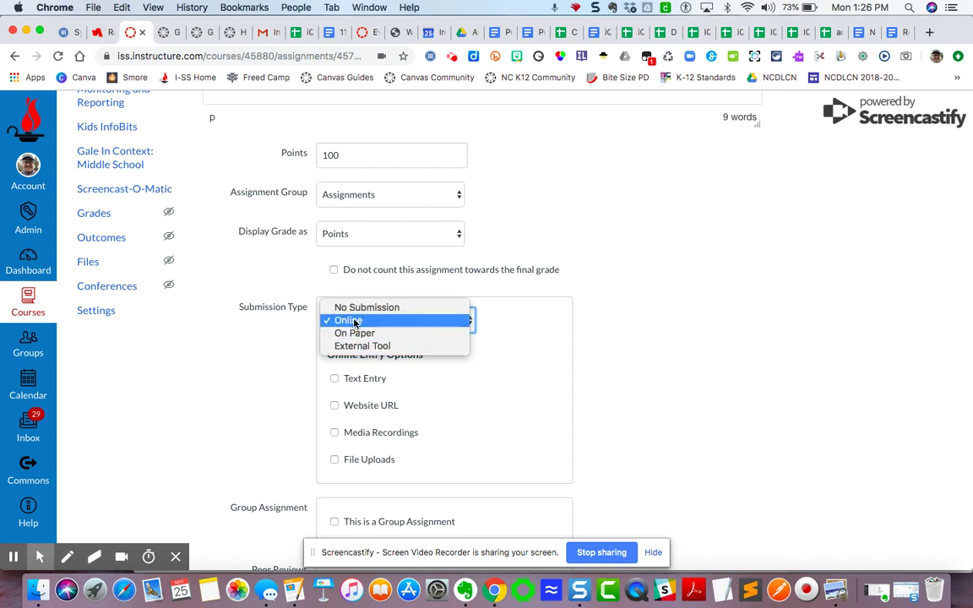
- Keep the Online submission type and enable Text Entry, Website URL, Media Recordings and File Uploads as online entry options
click(386, 321)
scroll(641, 360, down, 2)
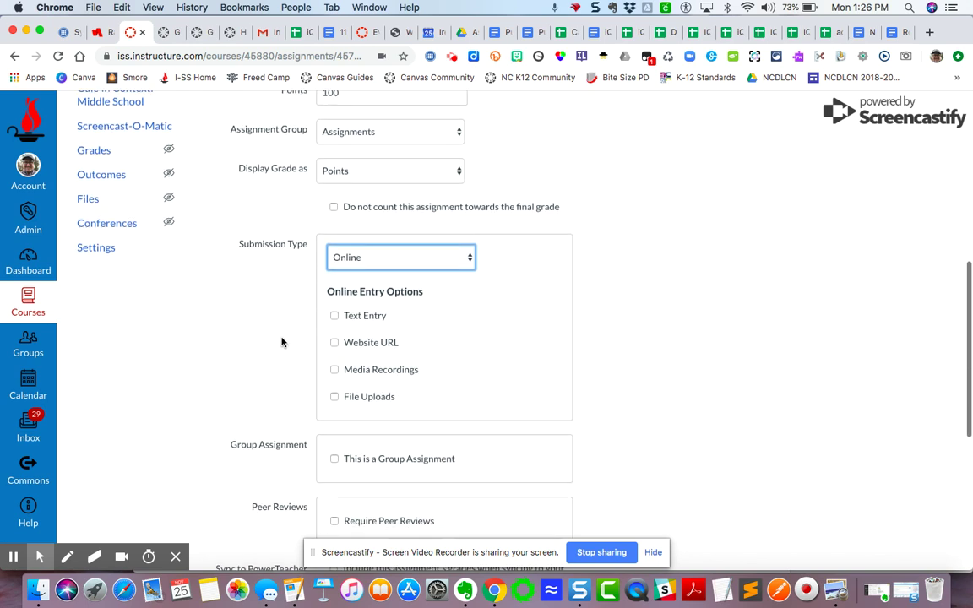
click(335, 318)
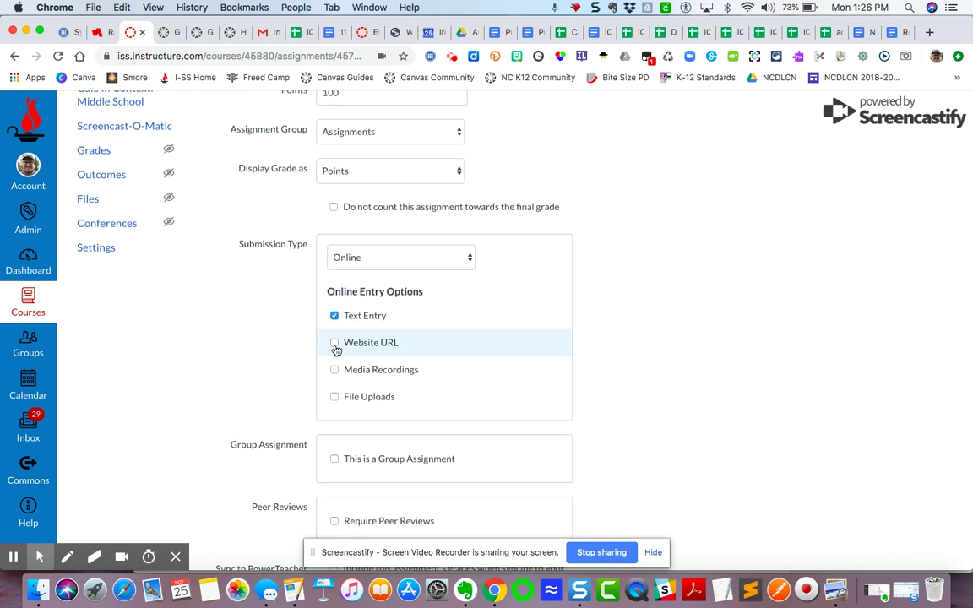
click(334, 343)
click(335, 370)
click(335, 399)
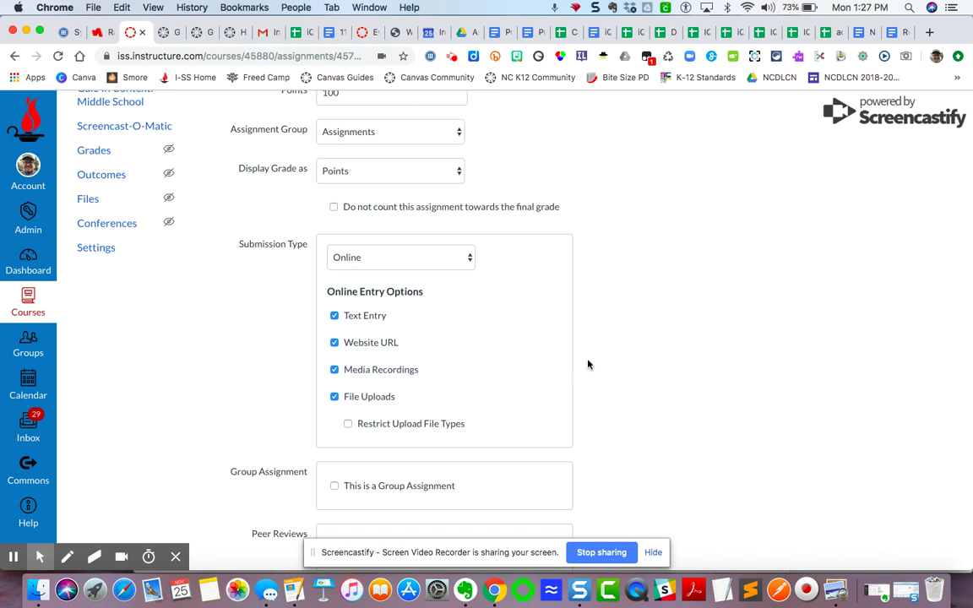
- Disable File Uploads, Website URL and Text Entry so that only Media Recordings is accepted as an online entry
click(334, 397)
click(334, 341)
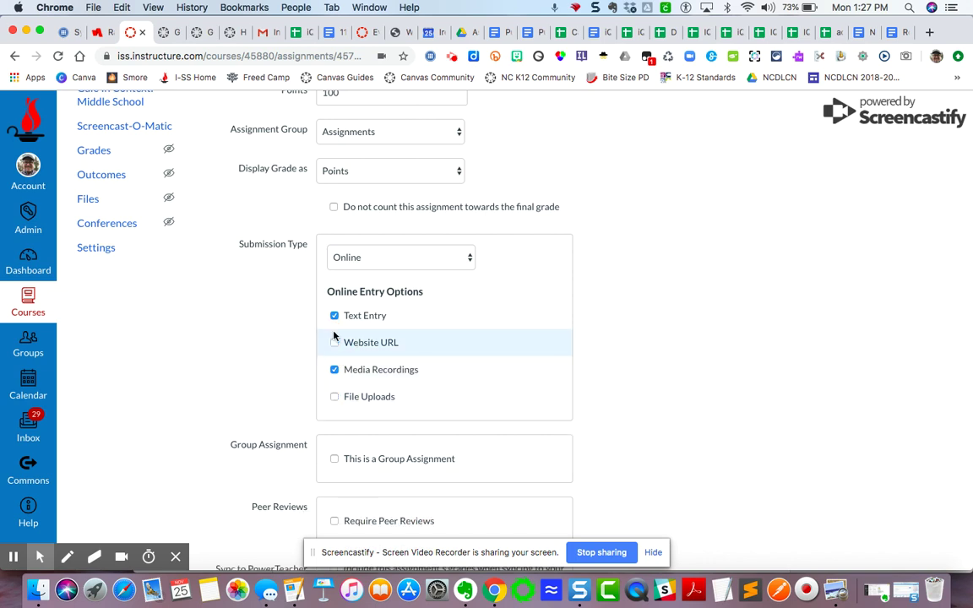
click(333, 315)
- Set the assignment's due date to November 29, 2019 for everyone and save the assignment
scroll(652, 404, down, 5)
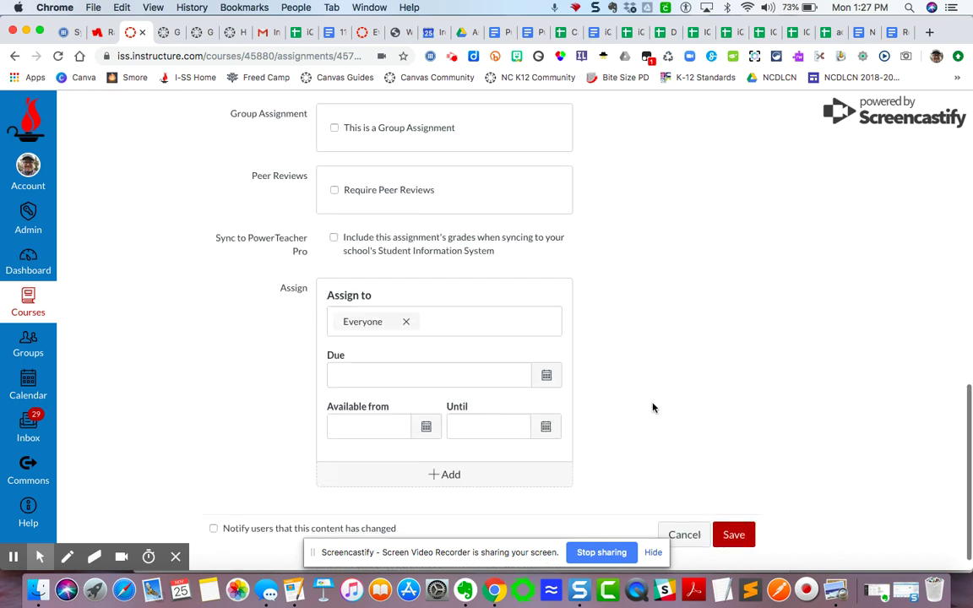
click(546, 362)
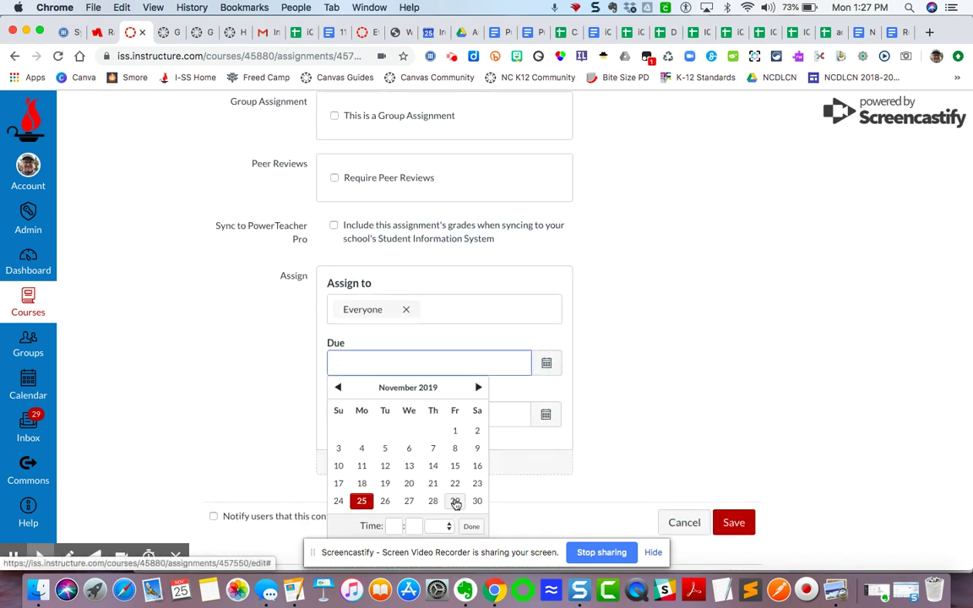
click(454, 500)
scroll(728, 393, down, 1)
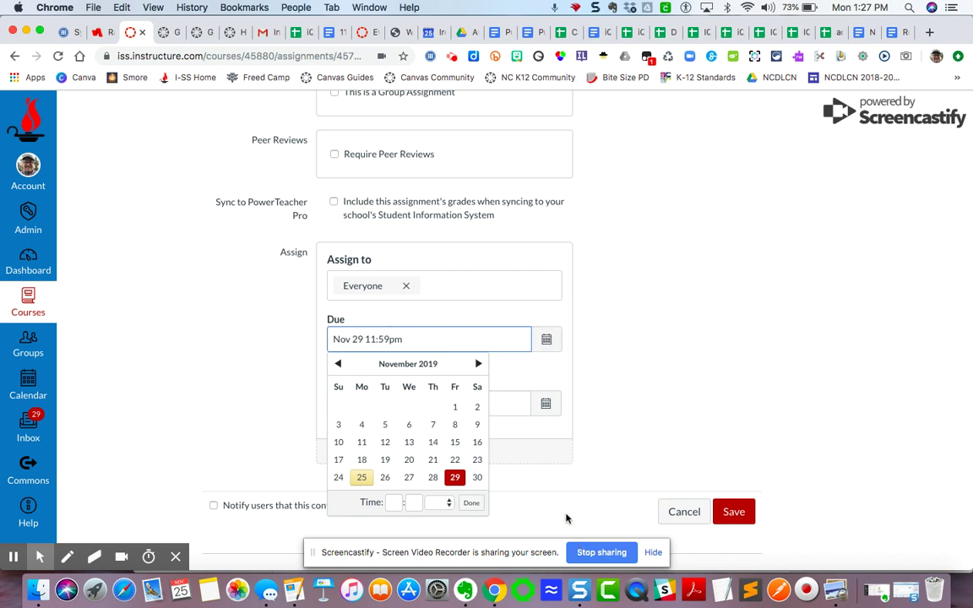
click(574, 473)
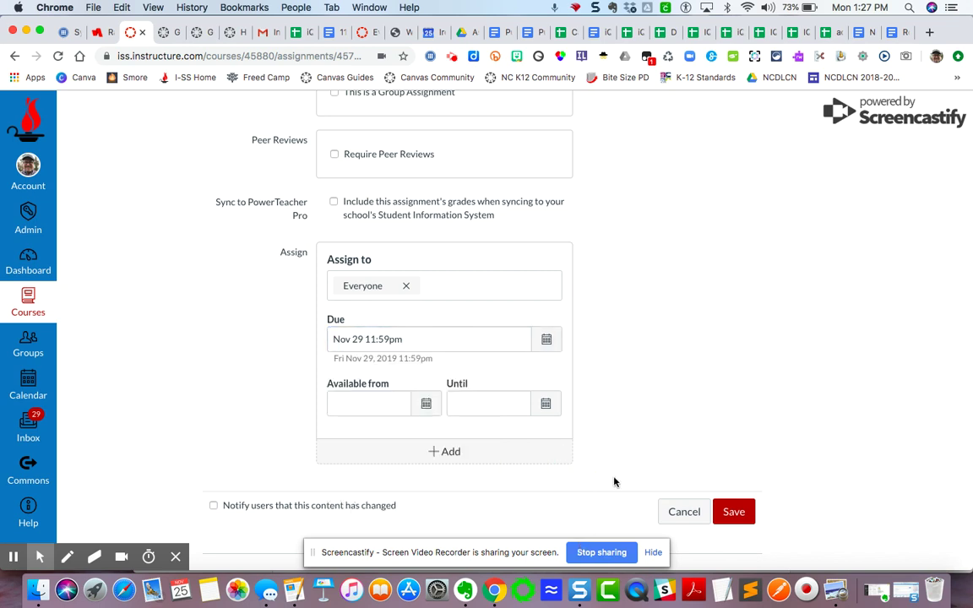
click(734, 512)
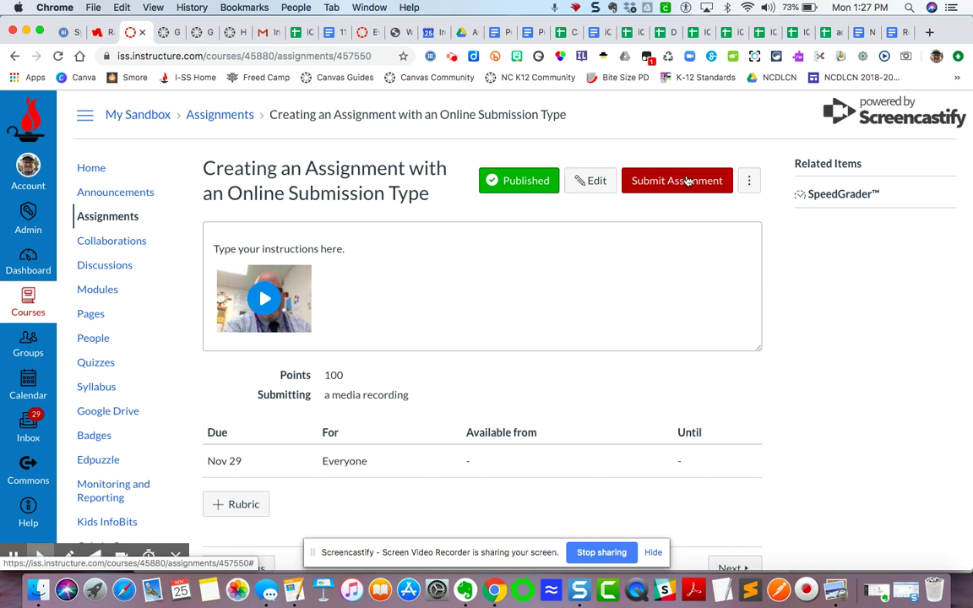
- Start a submission for the assignment and record a webcam media response of about 6 seconds
click(688, 181)
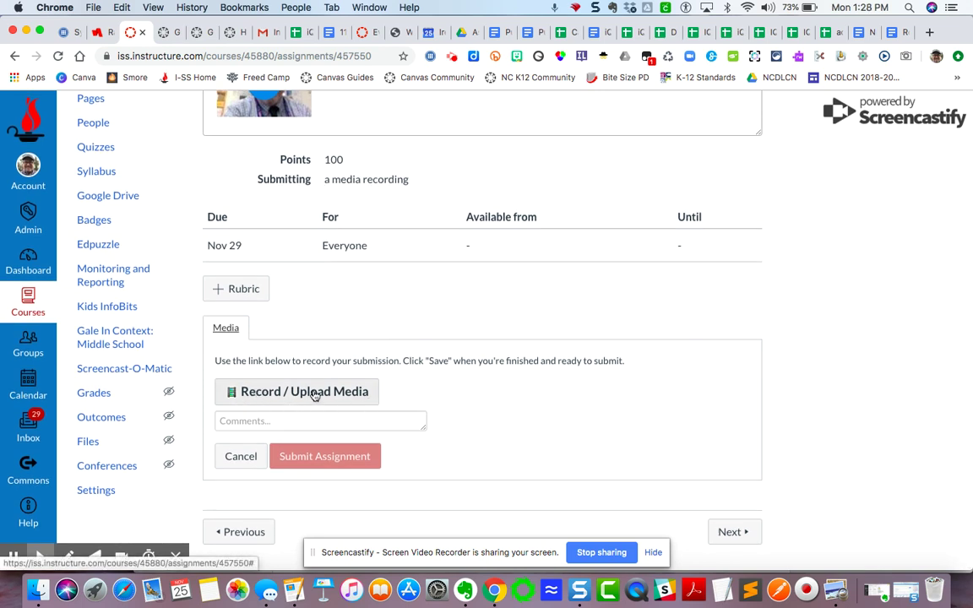
click(315, 395)
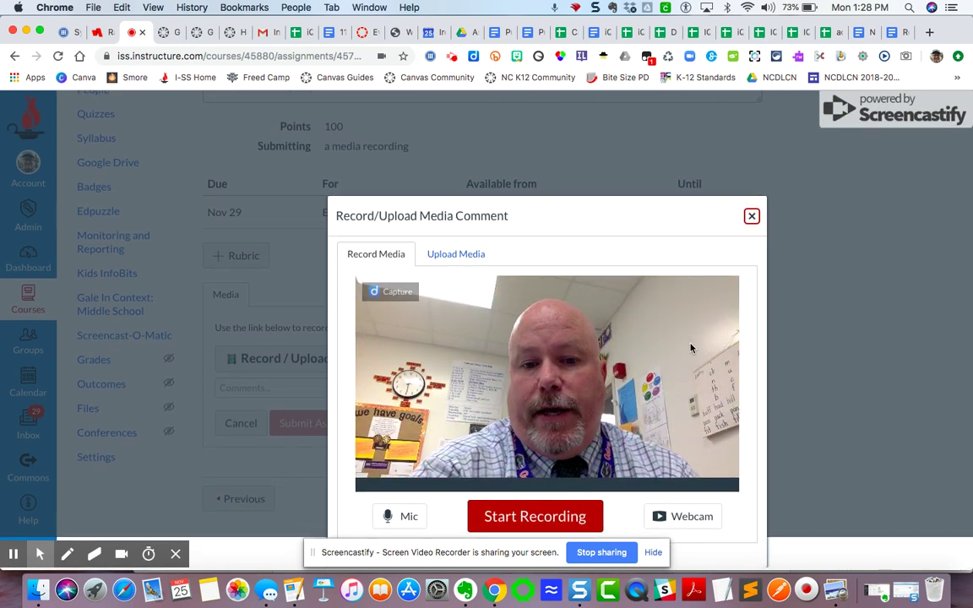
click(546, 523)
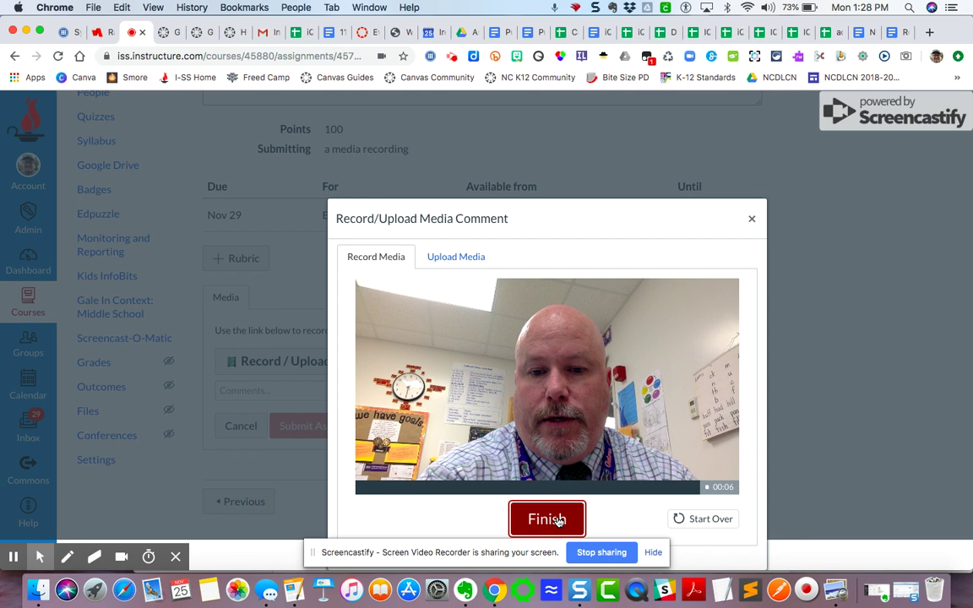
click(558, 520)
- Save the recording with the title "Video Response" and submit it to the assignment
click(423, 511)
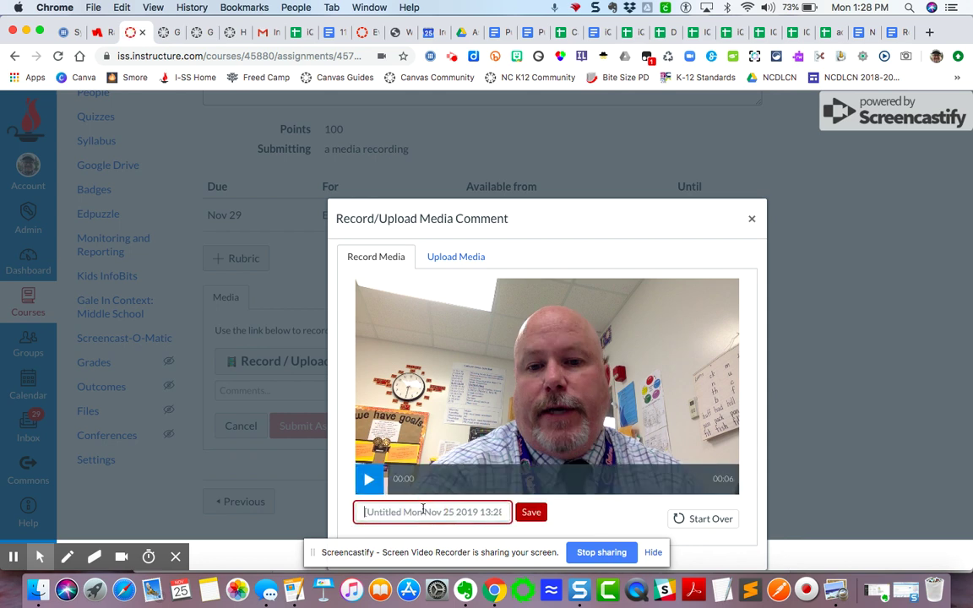
text(Video Response)
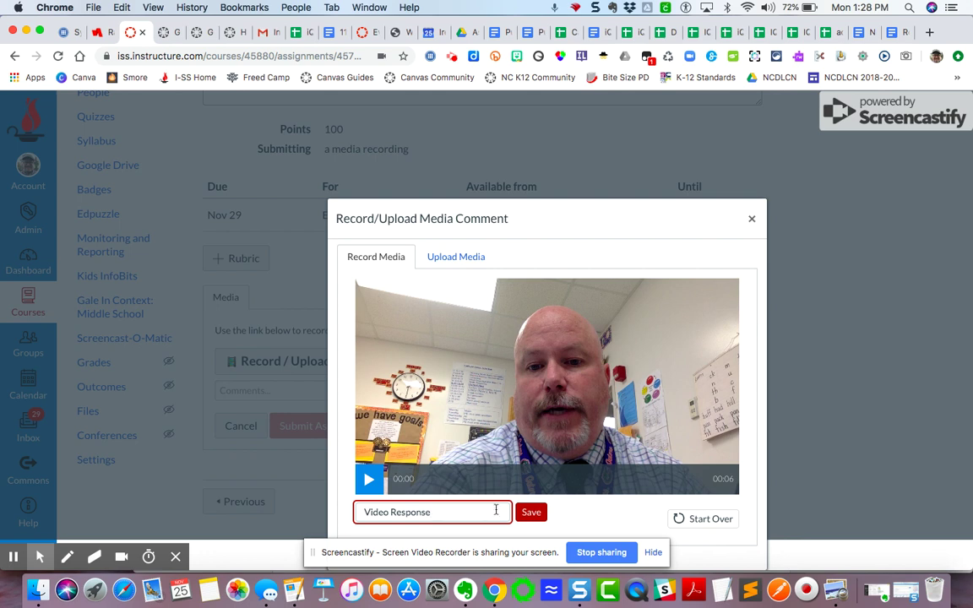
click(531, 512)
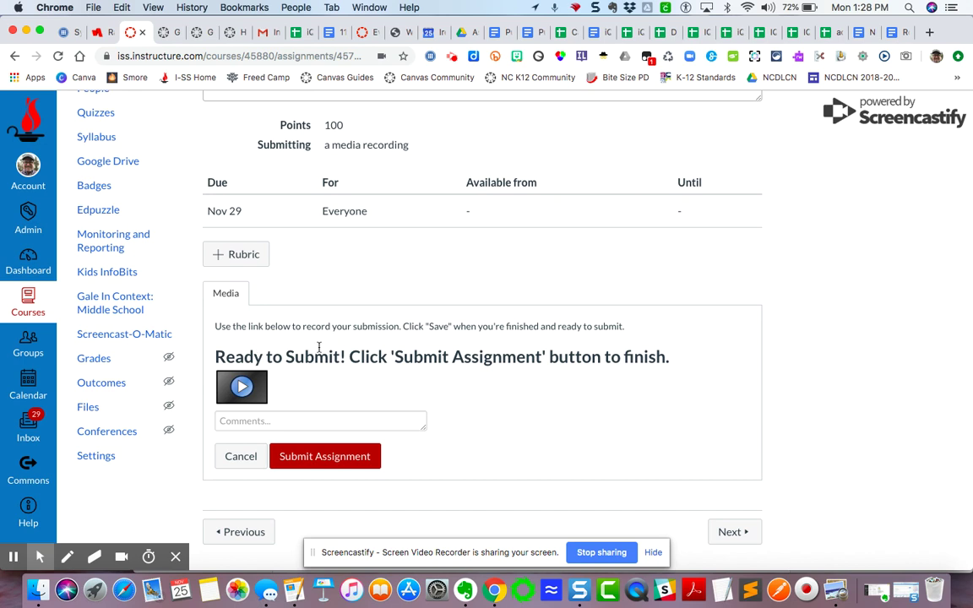
click(335, 457)
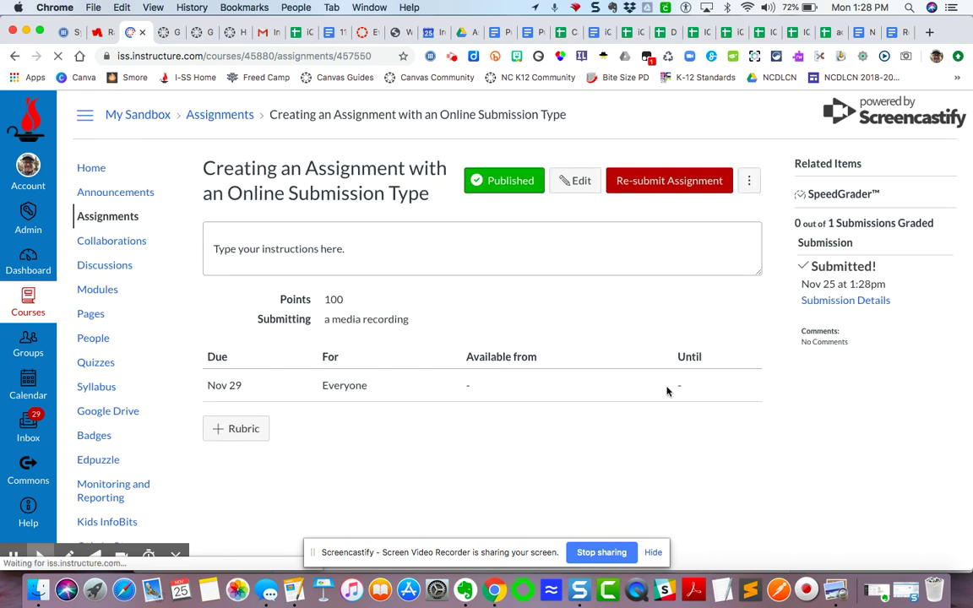
mouse_move(802, 284)
mouse_down()
mouse_move(890, 293)
mouse_move(888, 309)
mouse_up()
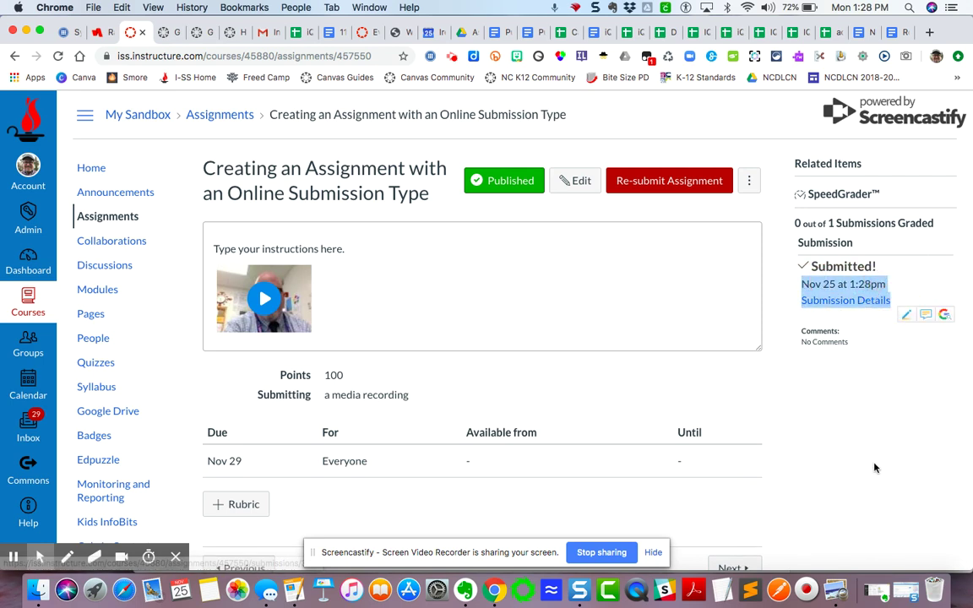